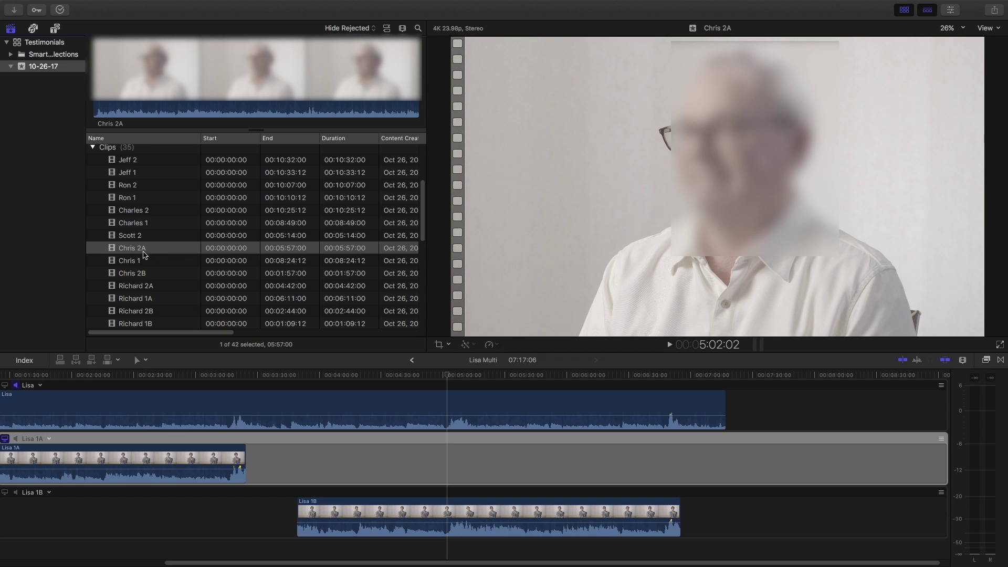
Preview the Chris 2A, Chris 1 and Chris 2B camera clips in the Browser
left_click(151, 252)
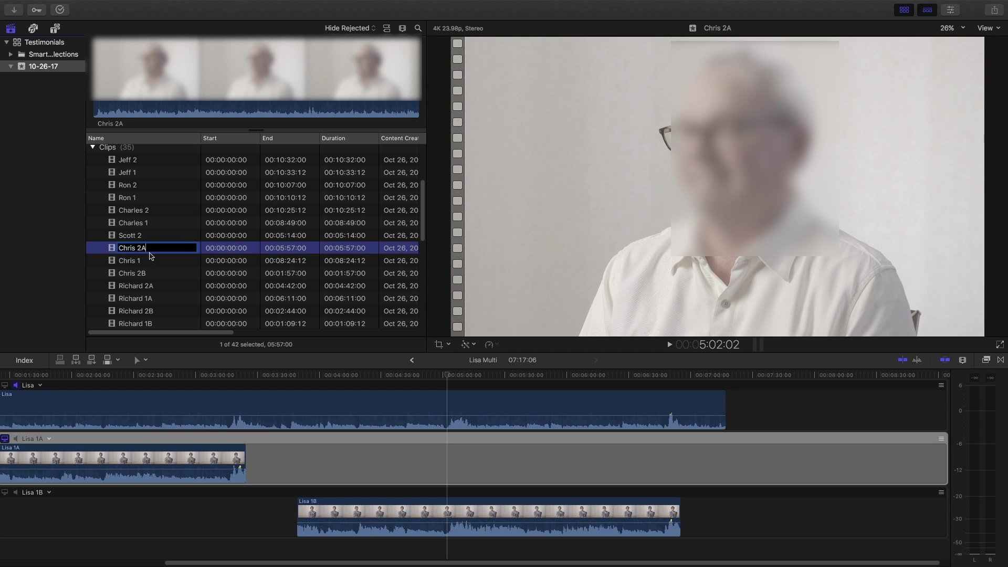
left_click(151, 262)
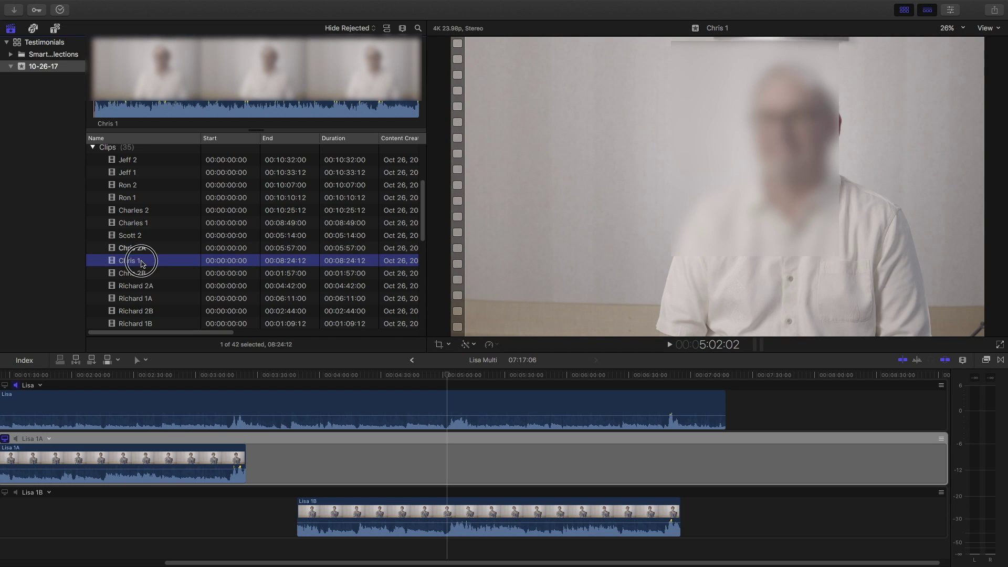
left_click(146, 251)
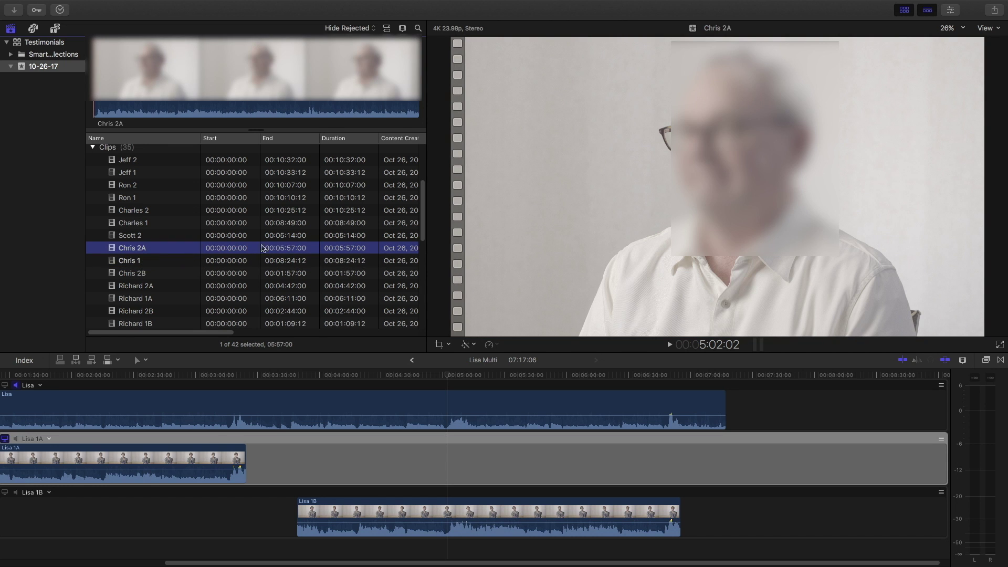
left_click(153, 275)
left_click(144, 248)
left_click(145, 275)
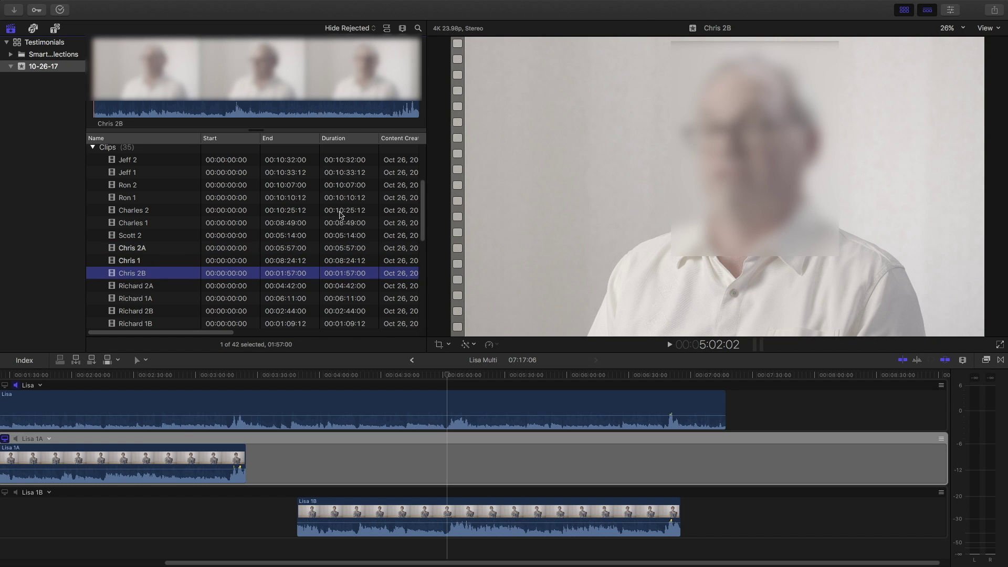
Select the three Chris camera clips and add Chris Audio to the selection
scroll(423, 224, "down", 1)
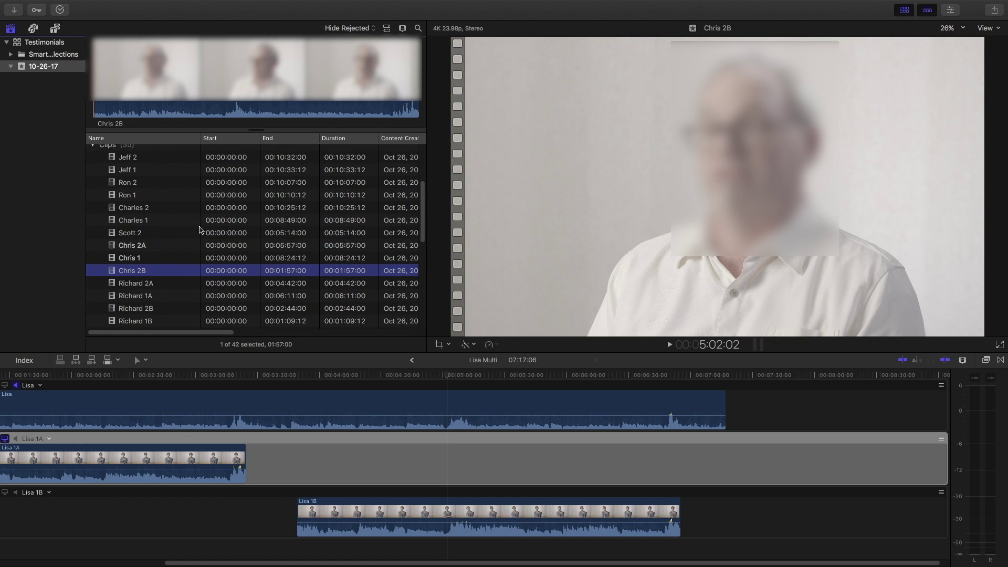
left_click(140, 249, "shift")
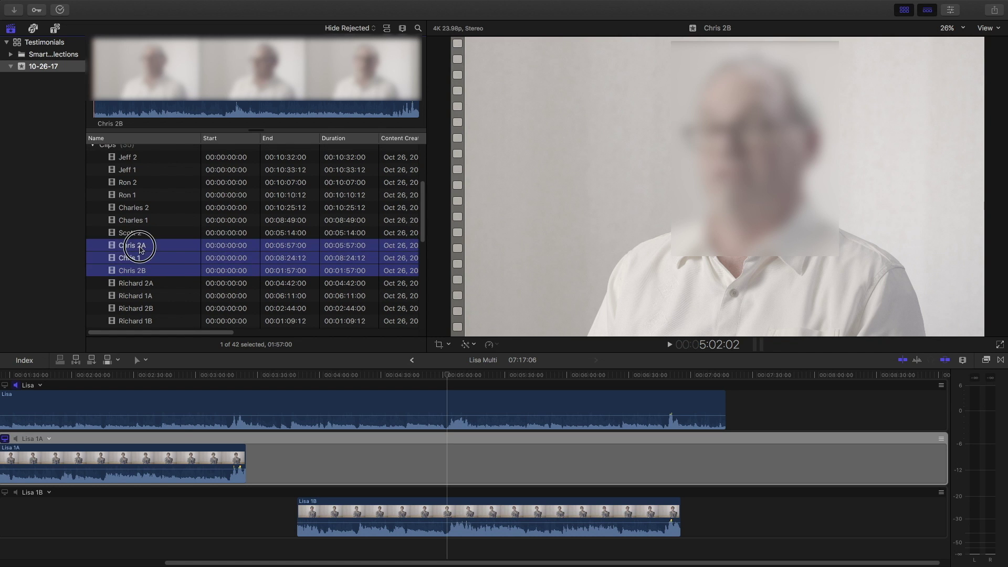
left_click_drag(425, 209, 415, 272)
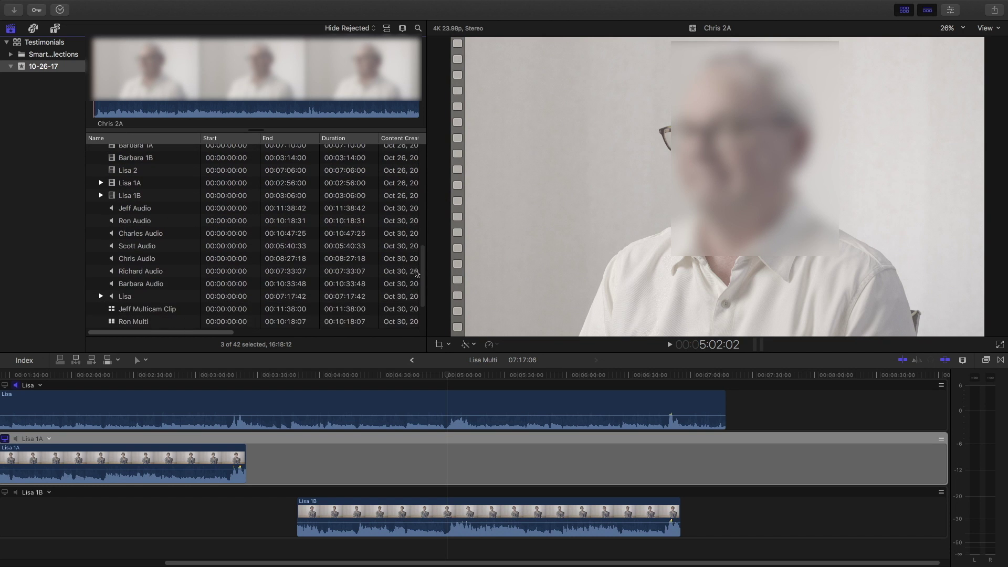
left_click(153, 262, "super")
left_click_drag(417, 259, 423, 209)
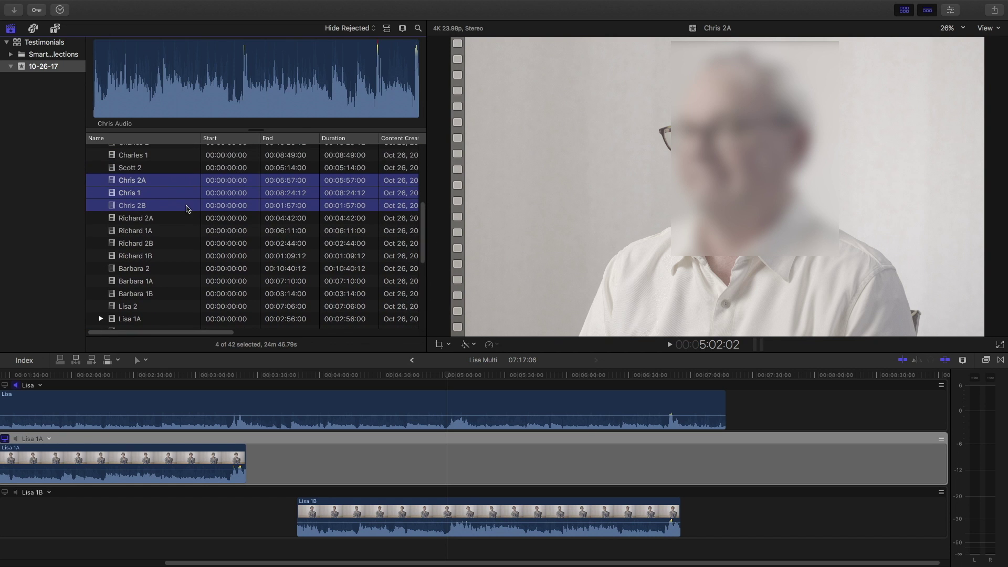
Start a new multicam clip from the selected clips and name it Chris Multi
right_click(151, 190)
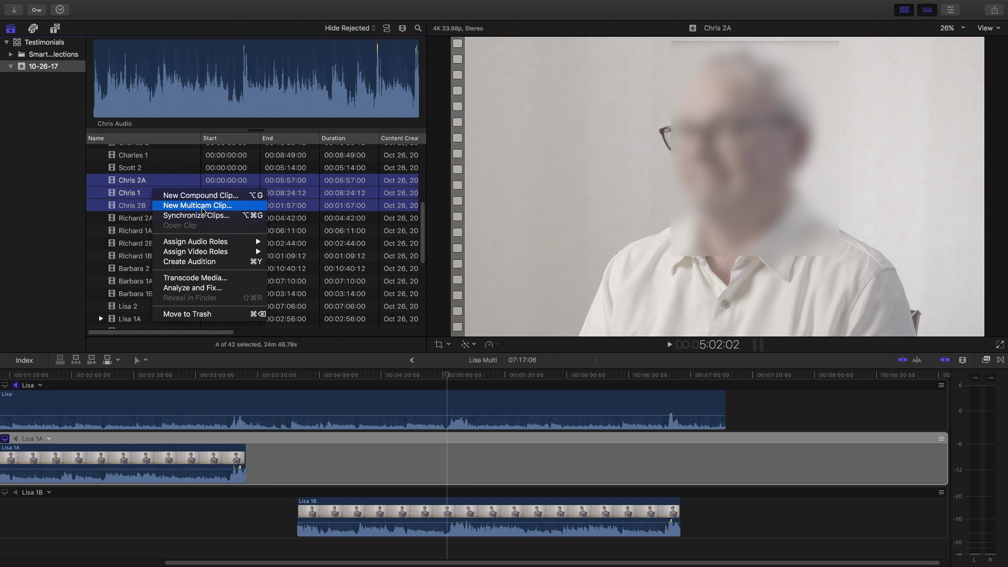
left_click(202, 210)
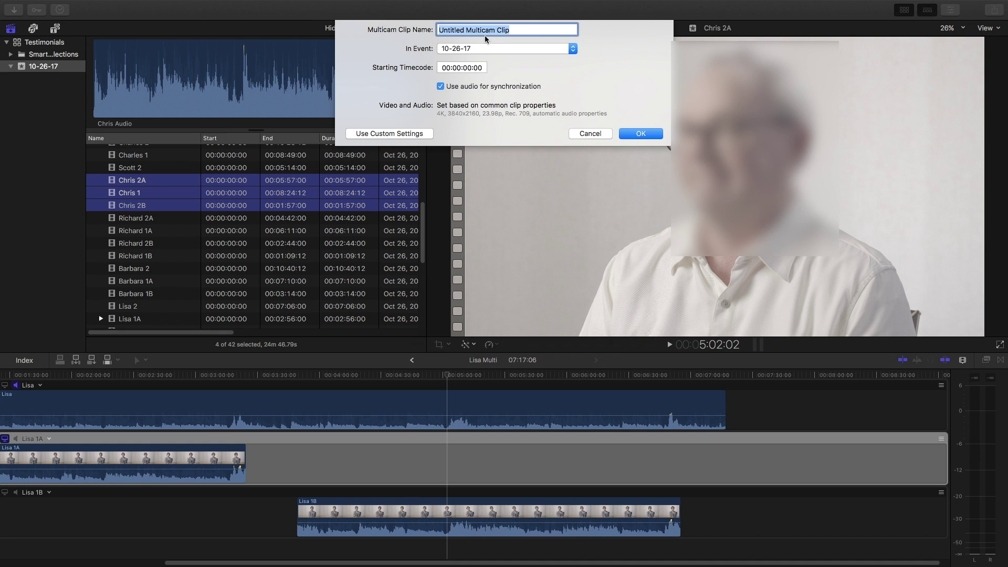
type("Chris Multi")
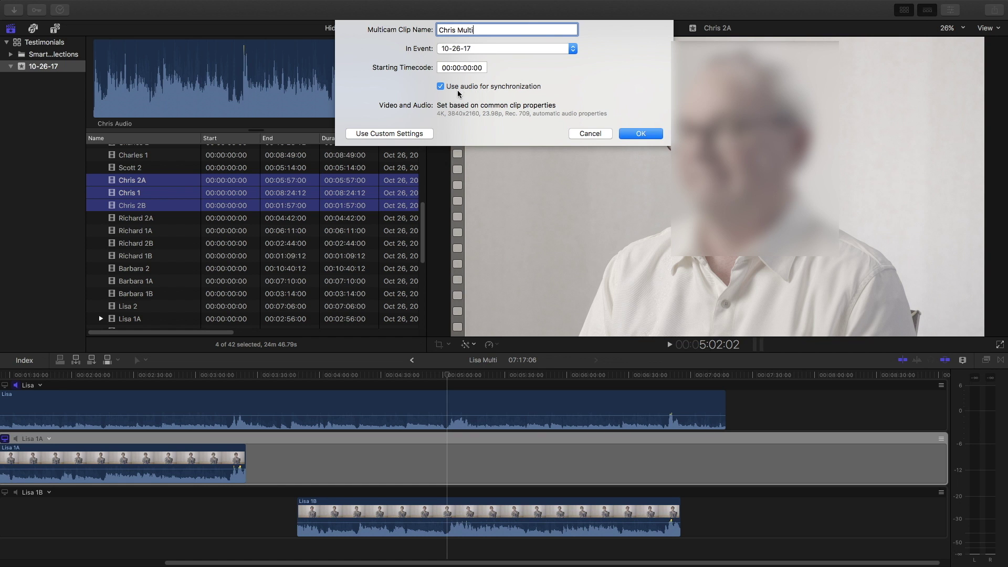
Keep automatic settings with audio sync at 4K and create Chris Multi
left_click(386, 134)
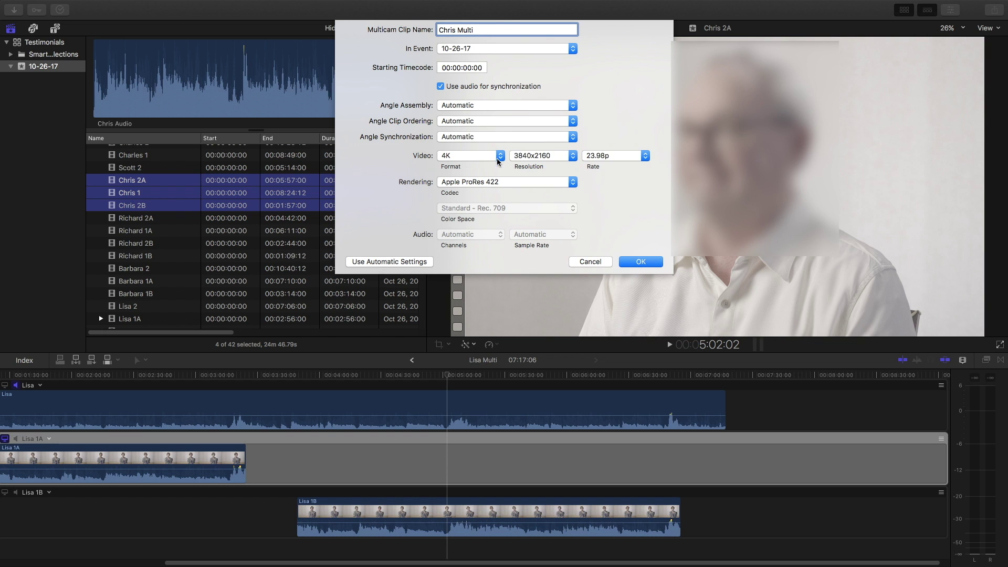
left_click(496, 157)
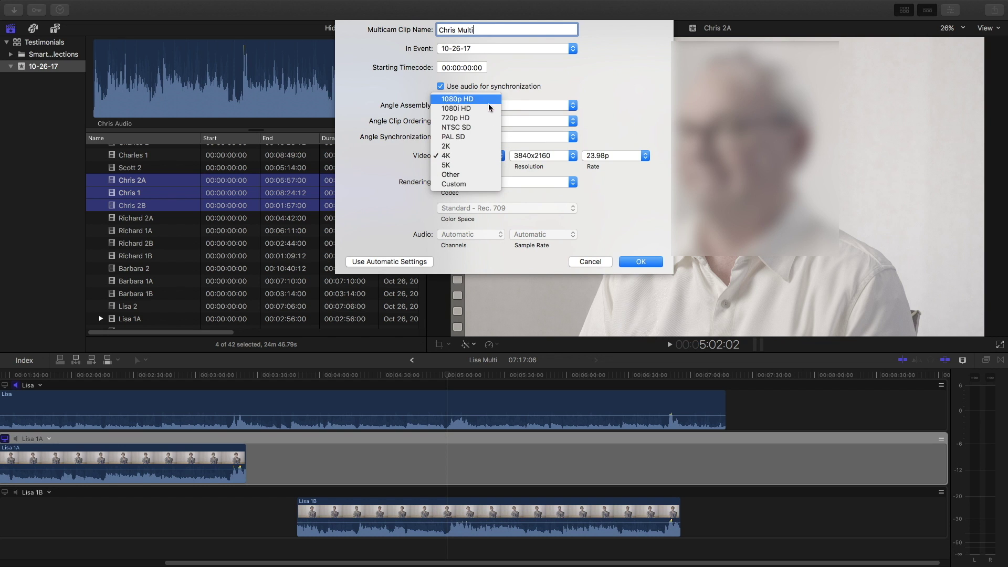
left_click(651, 91)
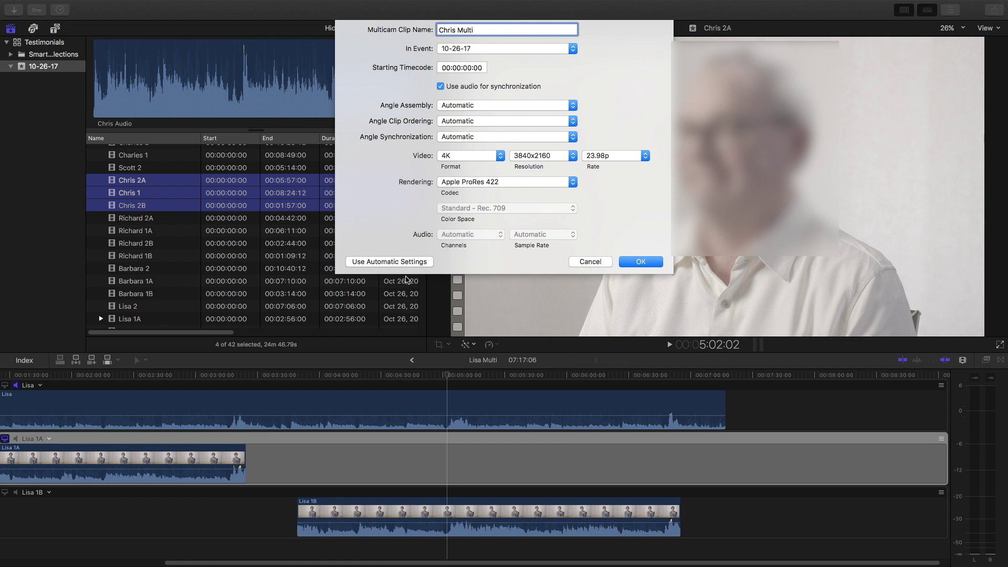
left_click(424, 262)
left_click(649, 135)
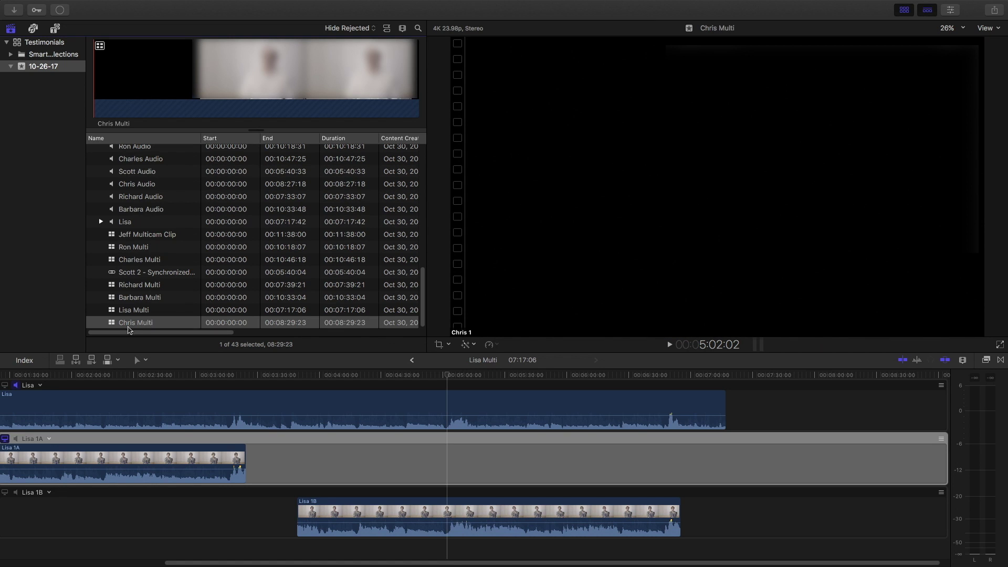
Open Chris Multi in the Angle Editor and check its Chris 1, 2A, 2B and Audio angles
left_click(128, 325)
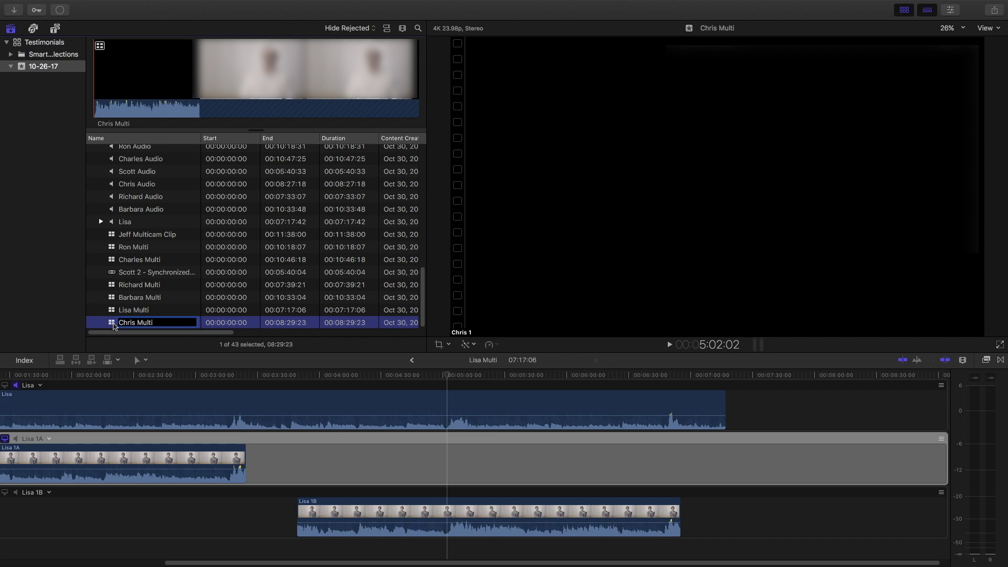
double_click(113, 325)
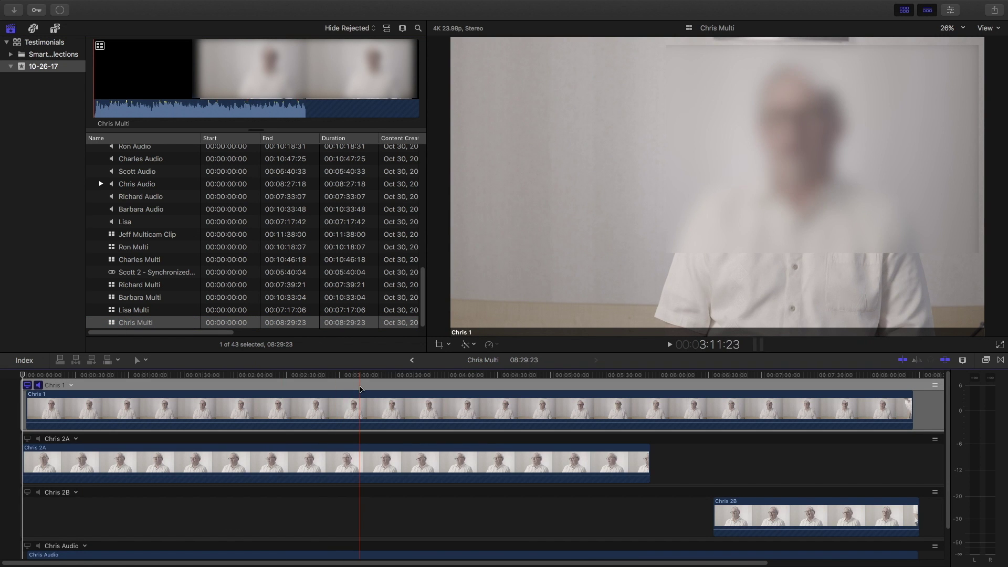
scroll(360, 389, "down", 3)
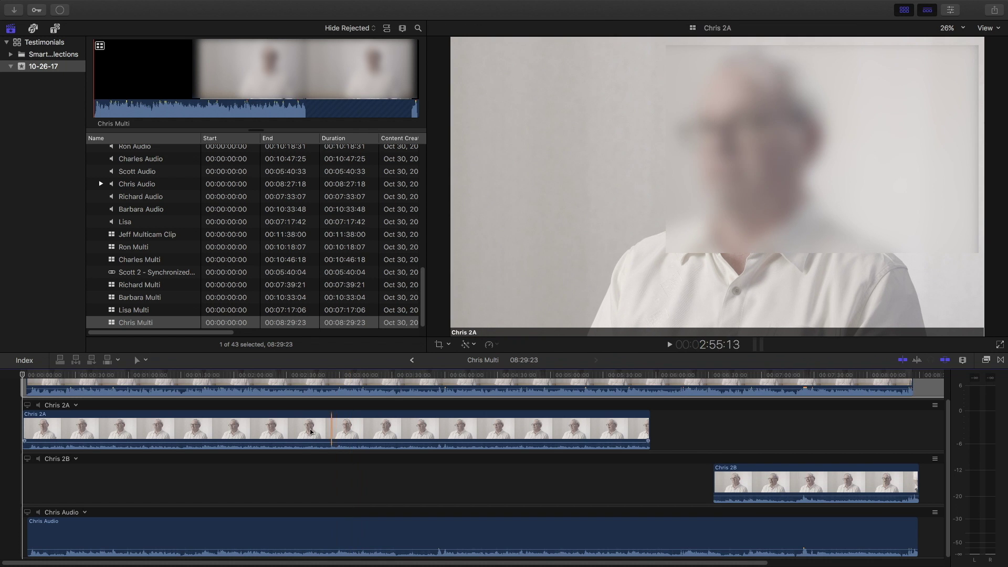
scroll(315, 405, "up", 2)
scroll(107, 413, "up", 2)
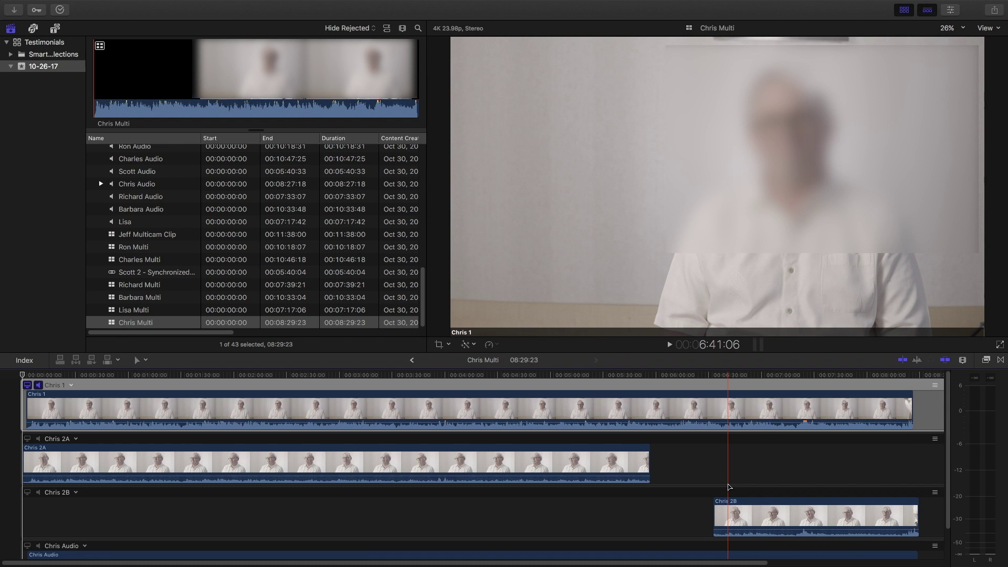
scroll(699, 546, "down", 2)
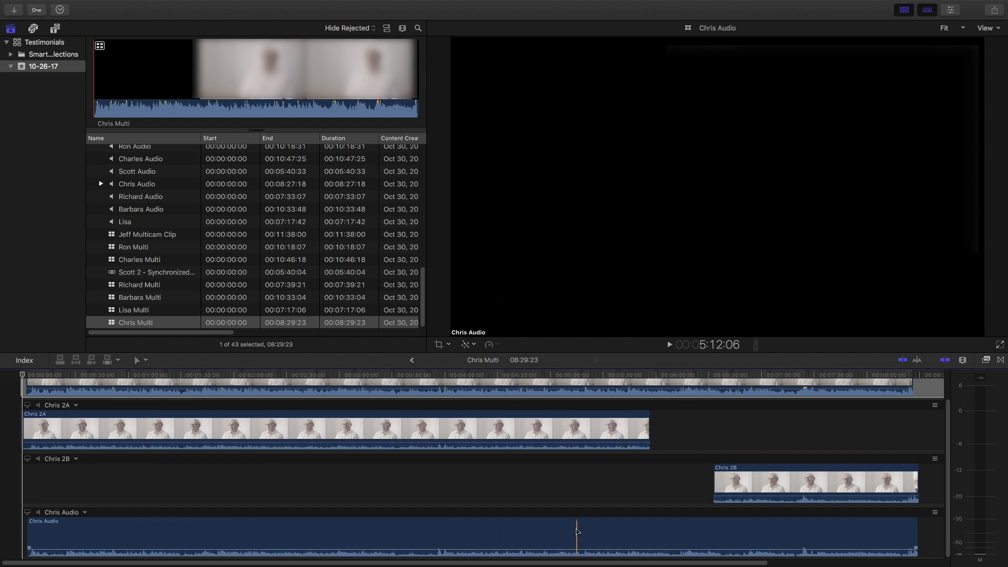
scroll(578, 527, "up", 2)
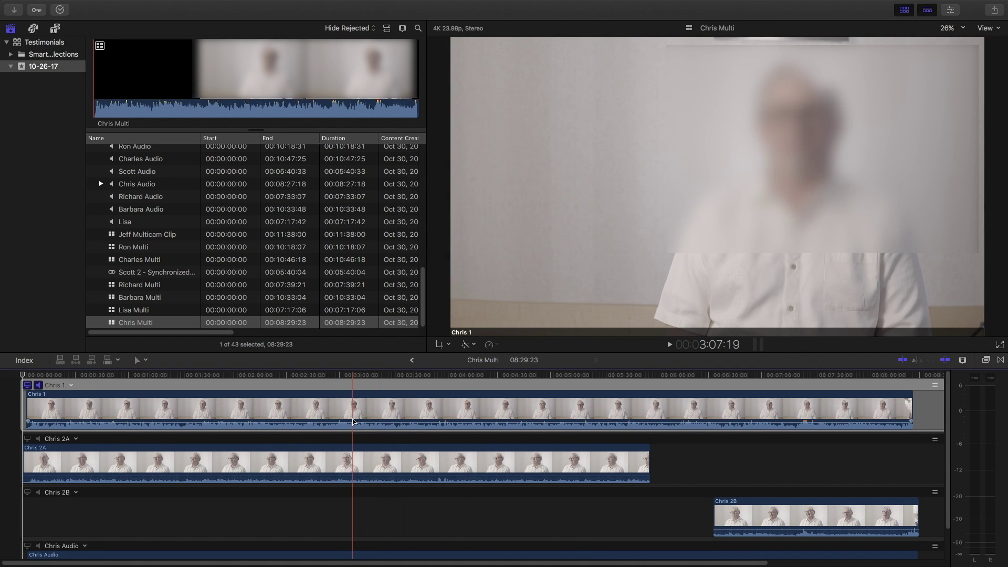
scroll(285, 211, "up", 15)
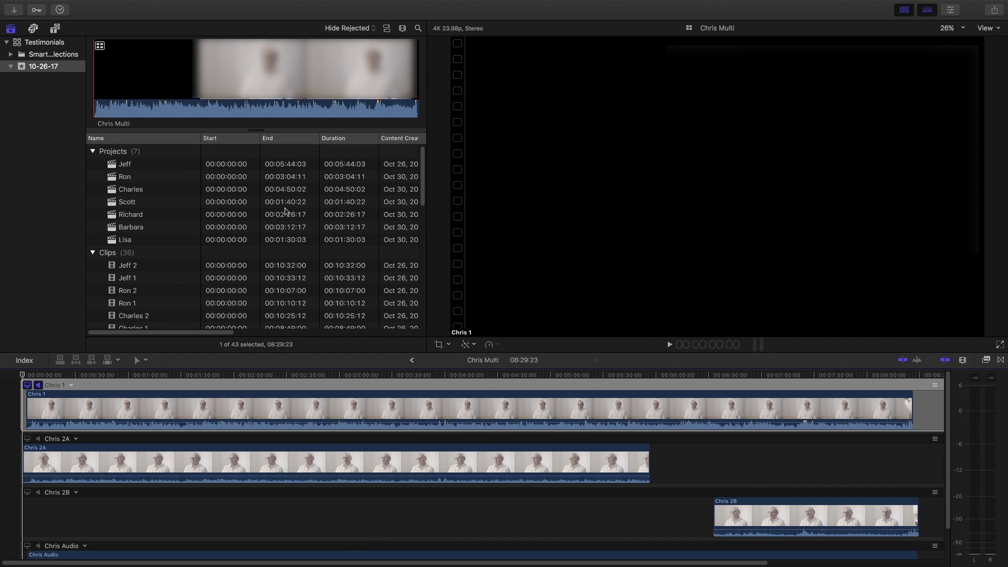
Create a project named 'Chris' with 1080p HD (1920x1080) format from File > New > Project
left_click(91, 5)
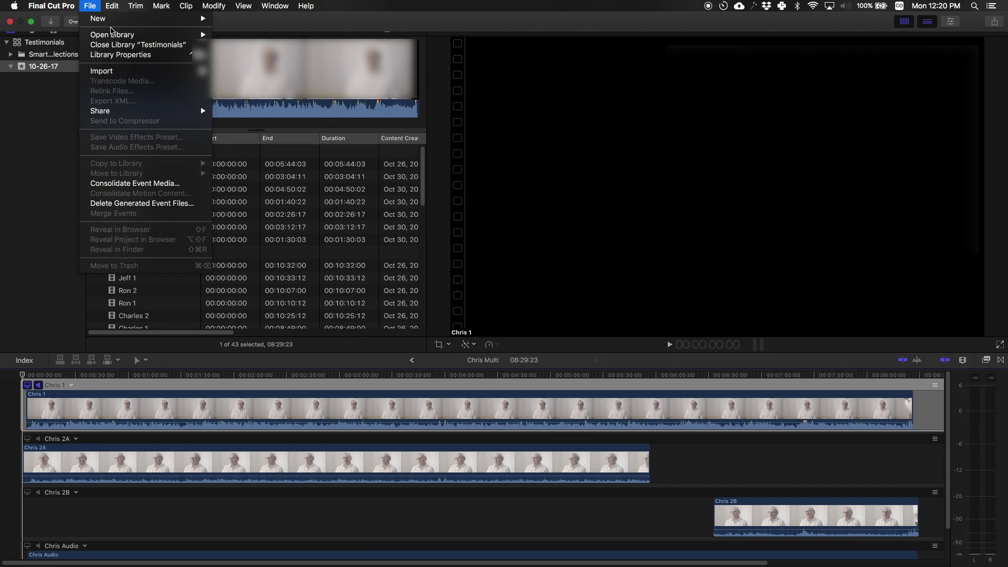
mouse_move(189, 18)
left_click(235, 23)
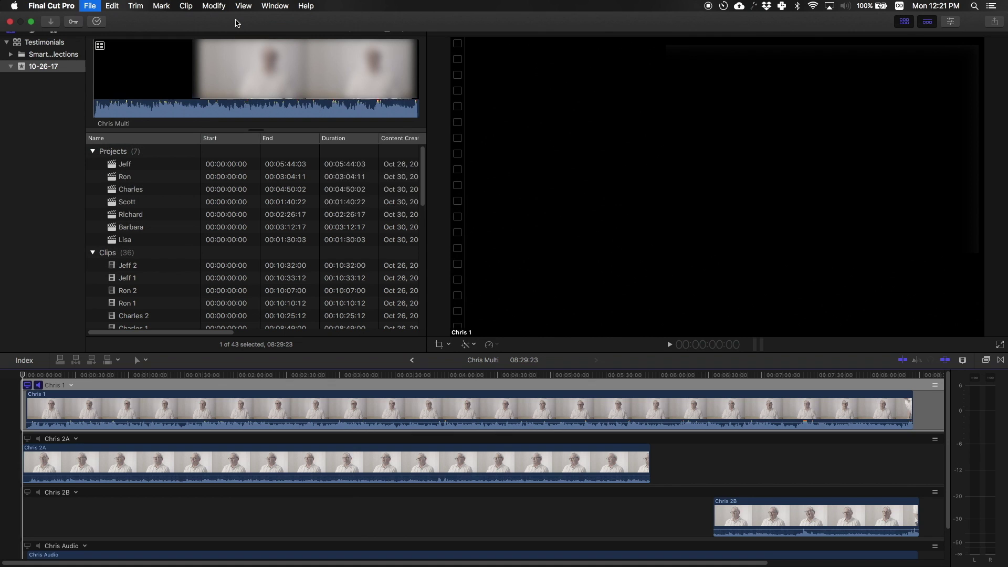
type("Chris")
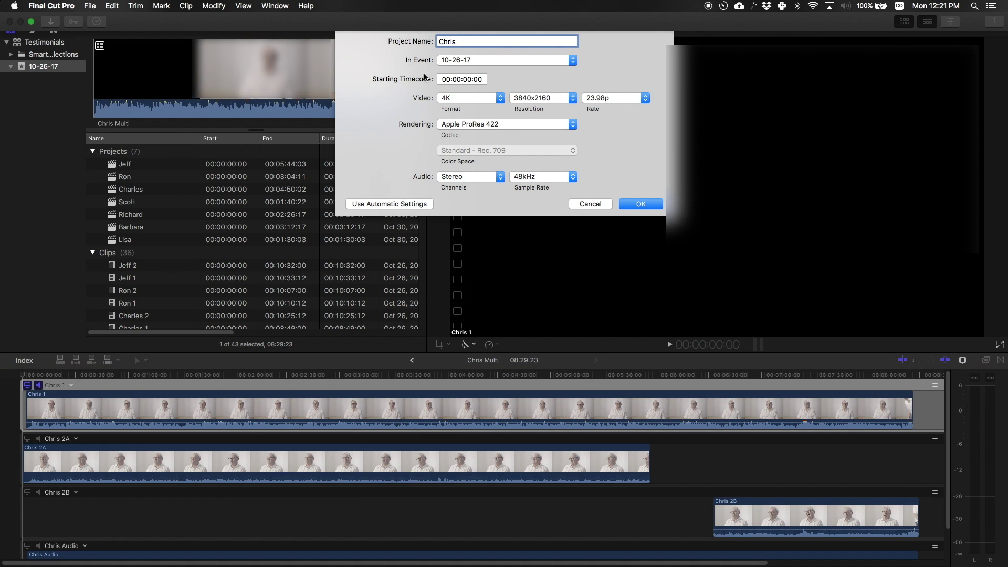
left_click(451, 98)
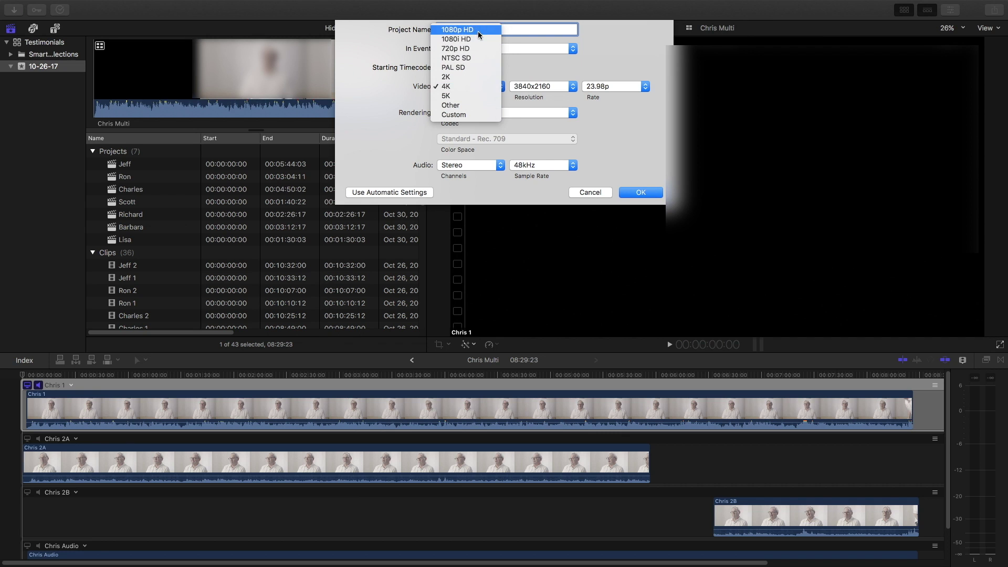
left_click(458, 78)
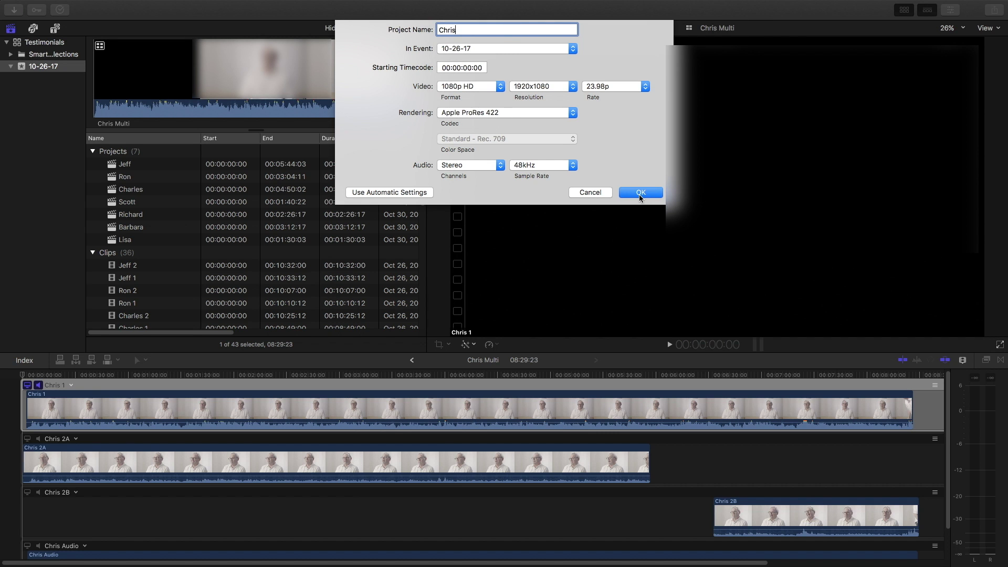
left_click(640, 192)
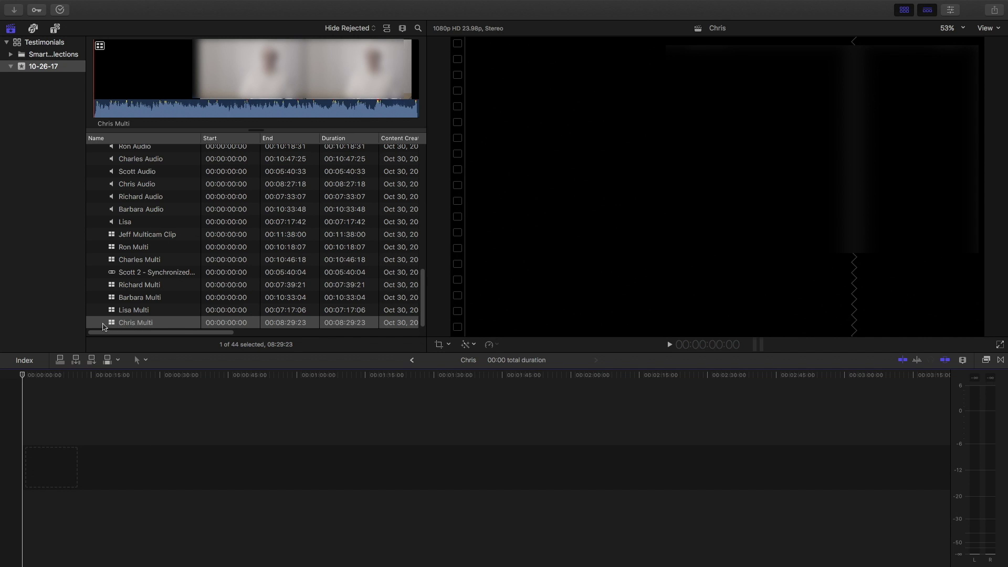
Drag Chris Multi into the Chris timeline and hide the library and browser with Control-Command-1
left_click_drag(131, 323, 46, 460)
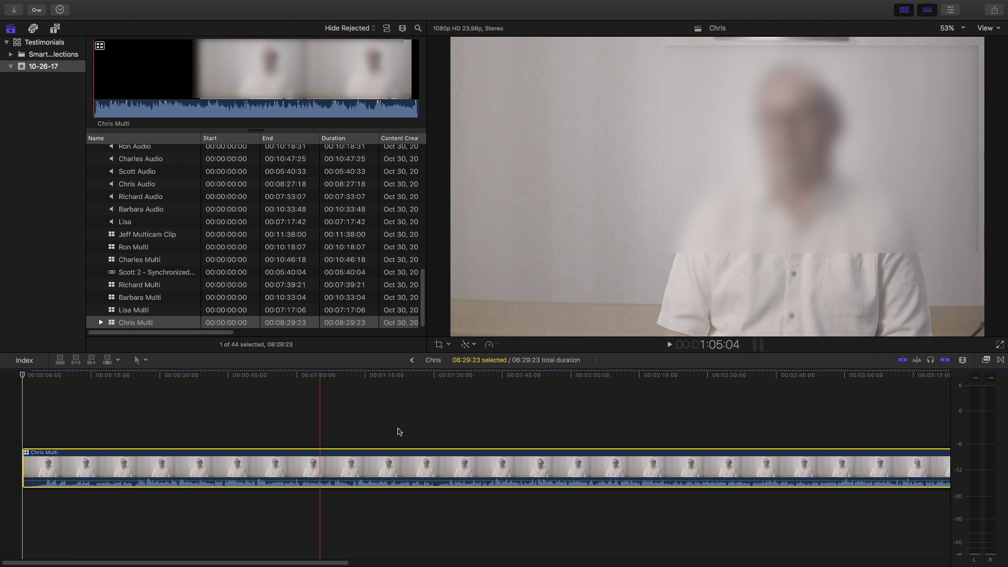
key("ctrl+super+1")
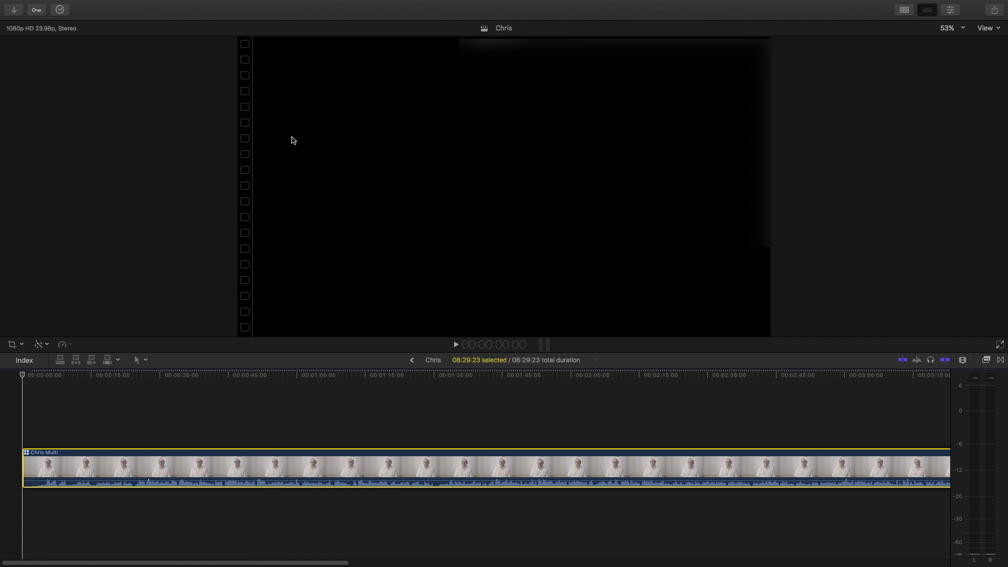
Move the playhead to about 45 seconds and turn on Show Angles in the viewer options
left_click(242, 412)
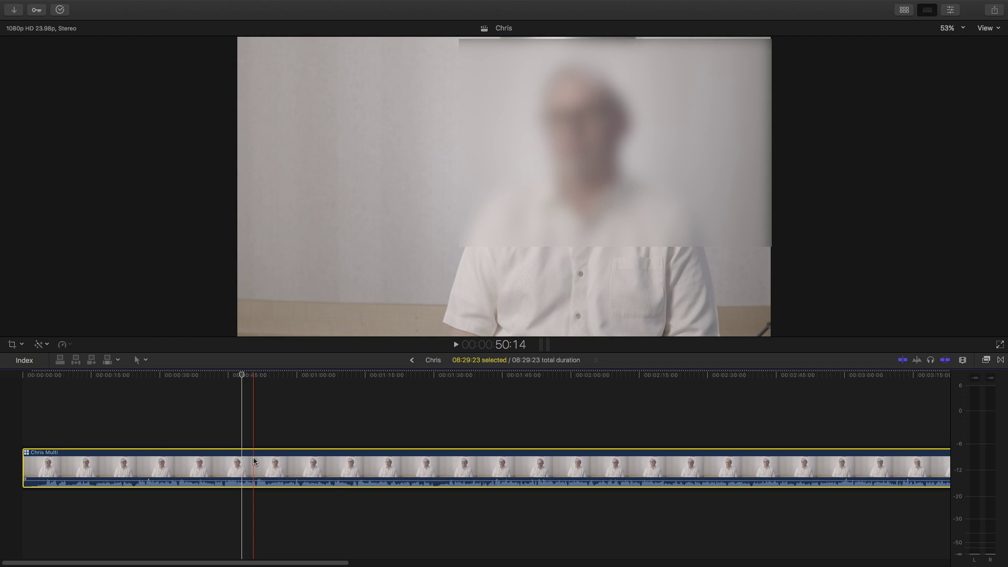
left_click(990, 29)
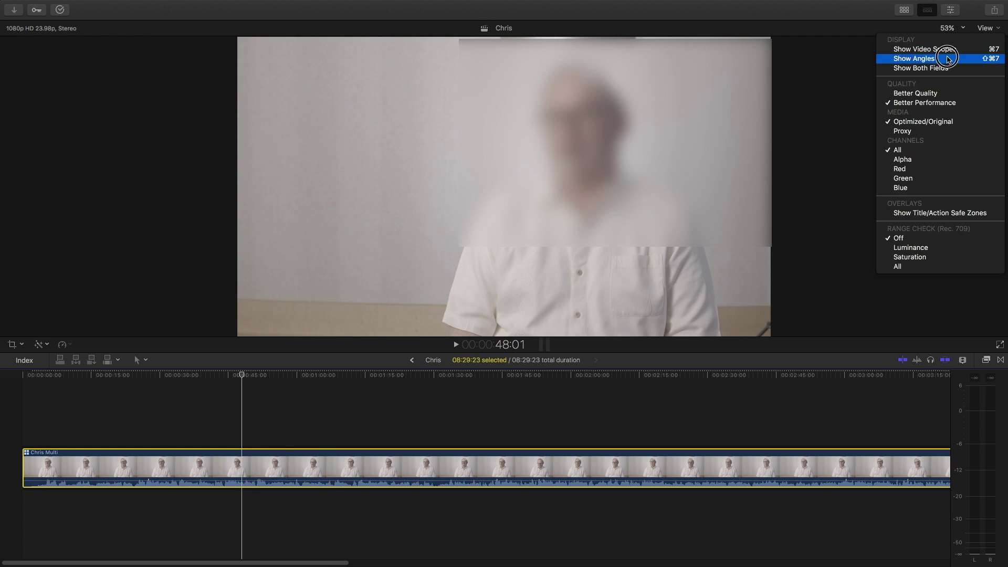
left_click(948, 59)
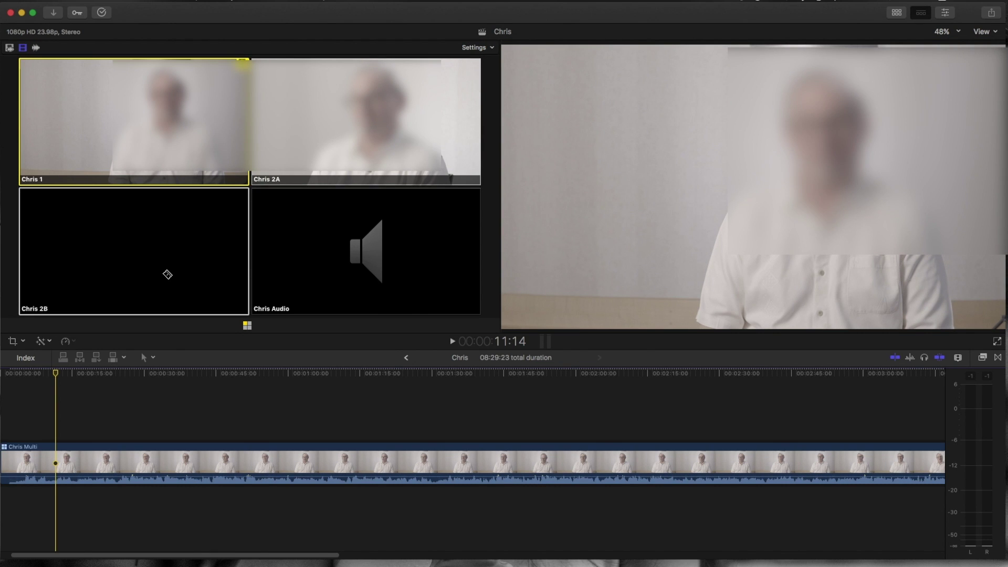
Cut to the Chris 2A angle at about 15 seconds and play back across the cut
left_click_drag(54, 373, 77, 373)
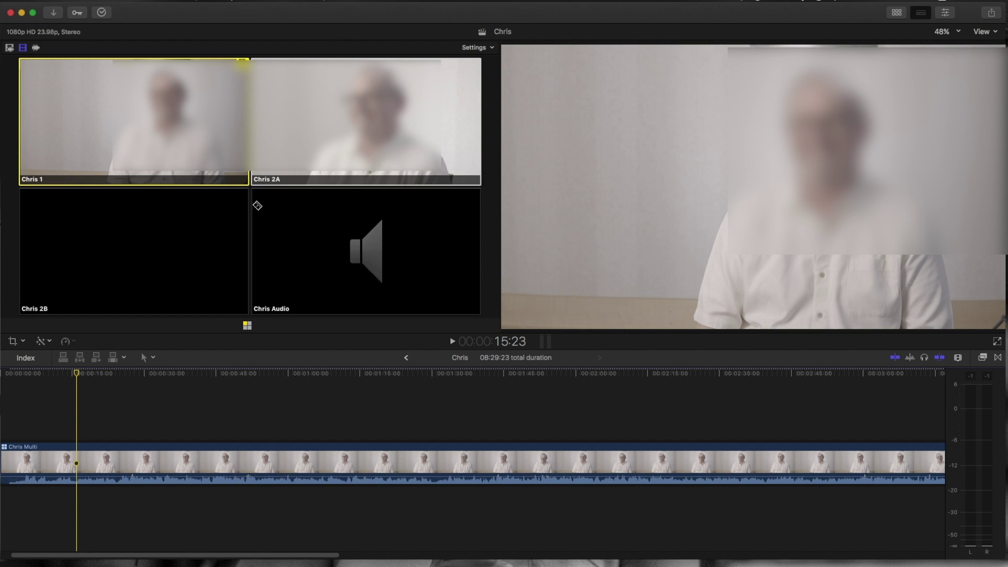
left_click_drag(78, 374, 73, 376)
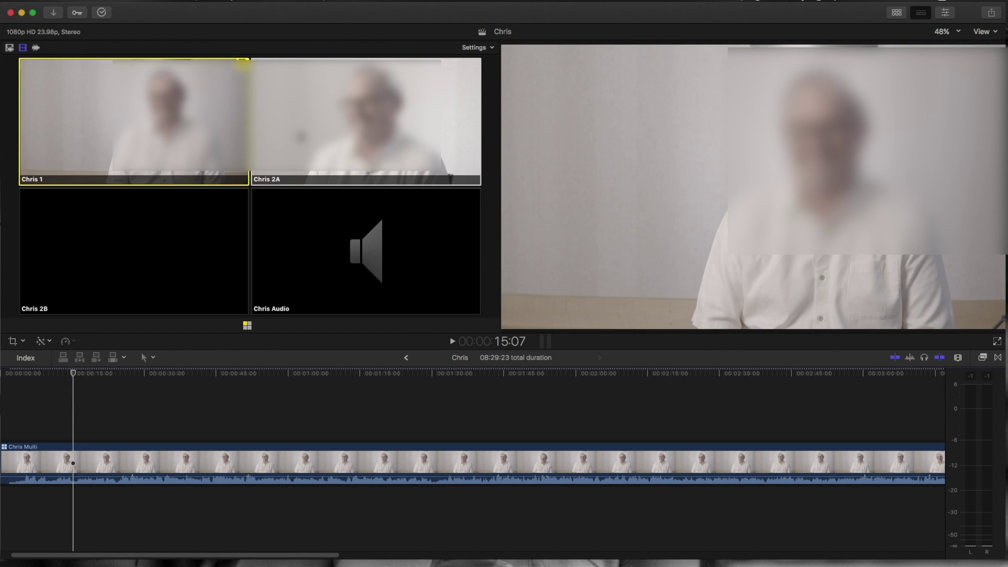
left_click(301, 138)
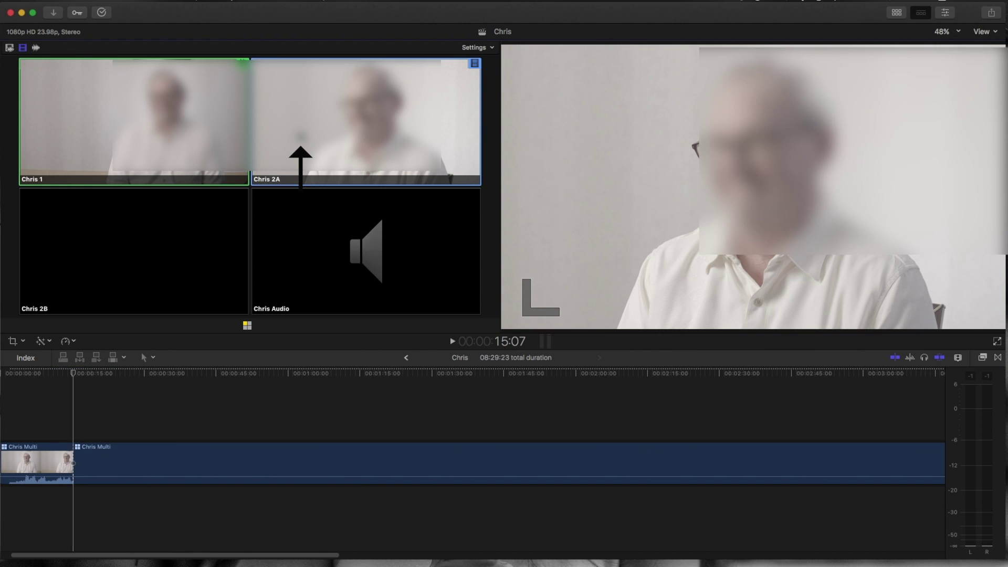
left_click(64, 375)
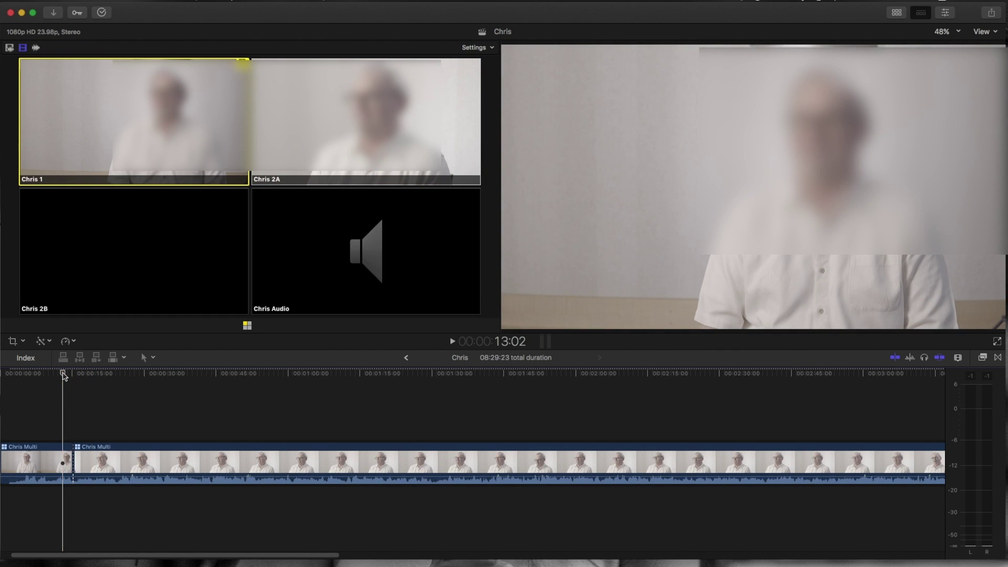
key("space")
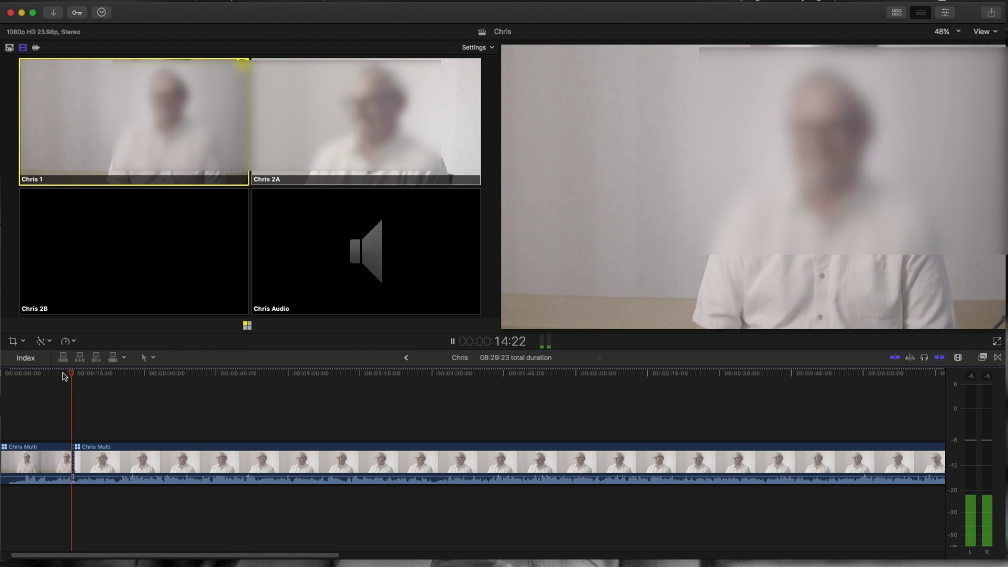
key("2")
key("space")
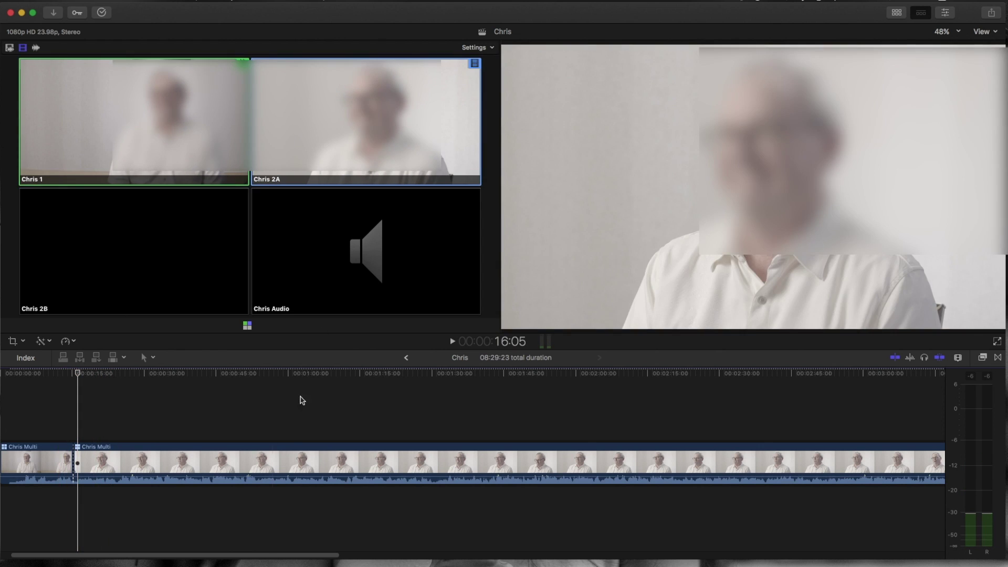
Delete the opening Chris 1 section, leaving the project 08:14:16 long
left_click_drag(279, 555, 193, 558)
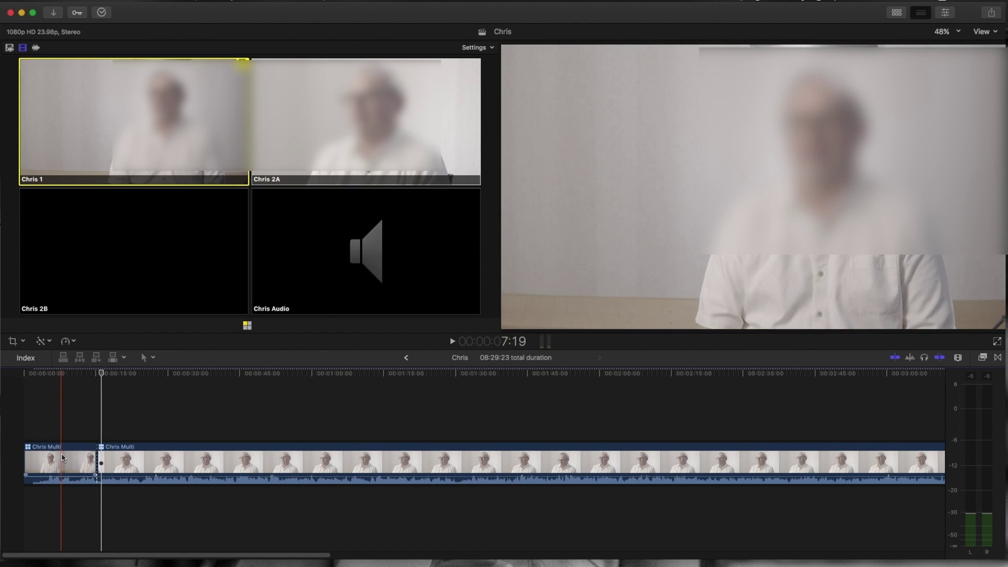
left_click(63, 456)
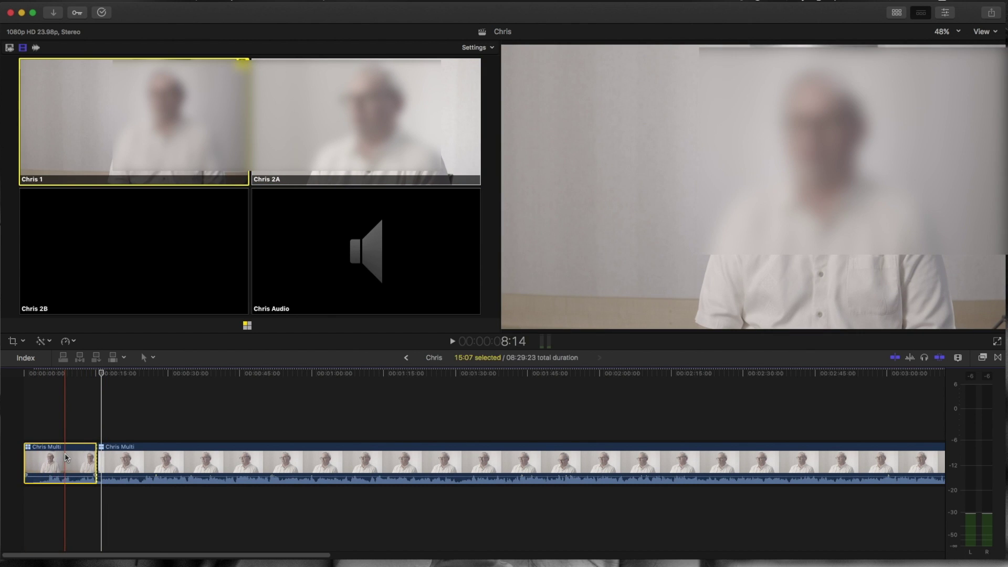
key("BackSpace")
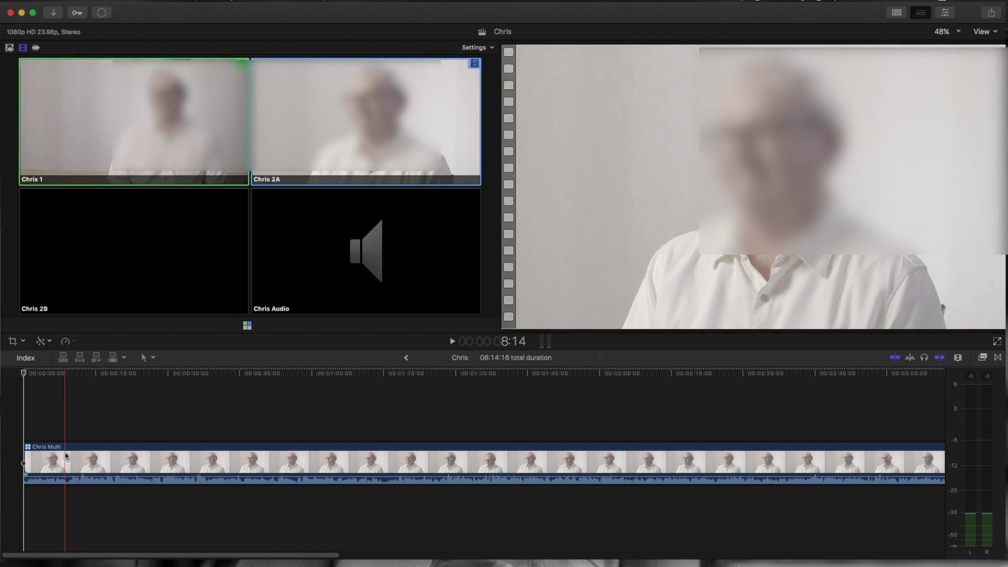